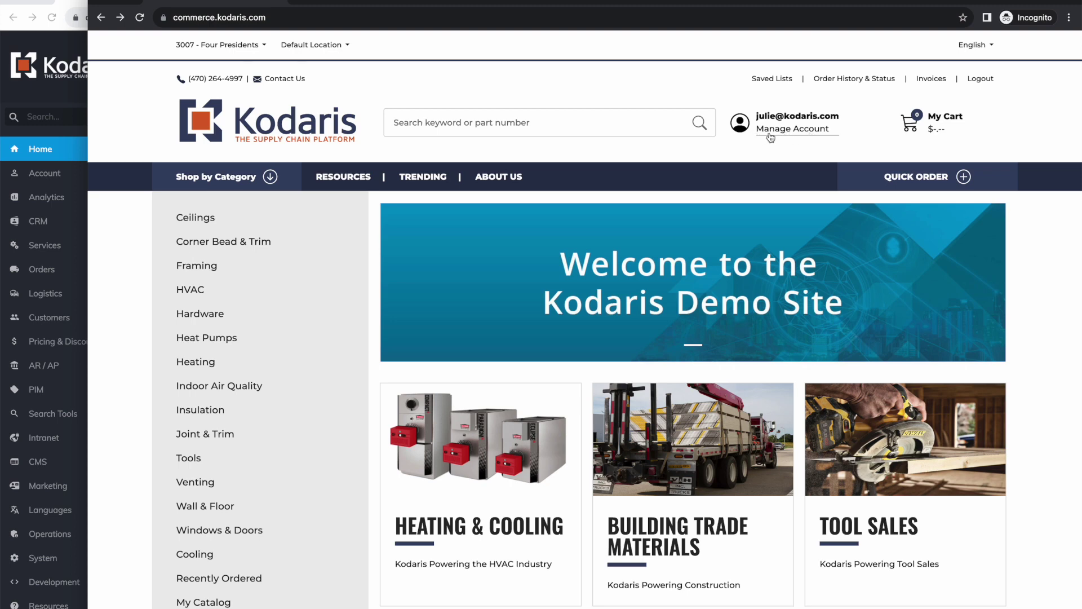
Open the customer account's Orders page via Manage Account on the storefront.
left_click(810, 134)
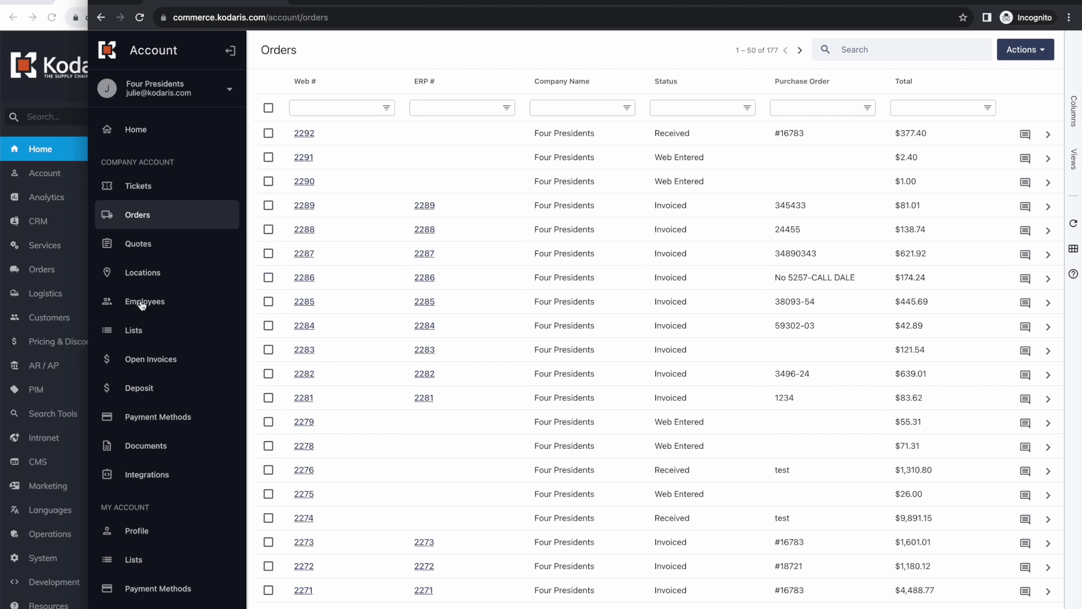
Open the account header's dropdown menu in the Account sidebar.
left_click(146, 87)
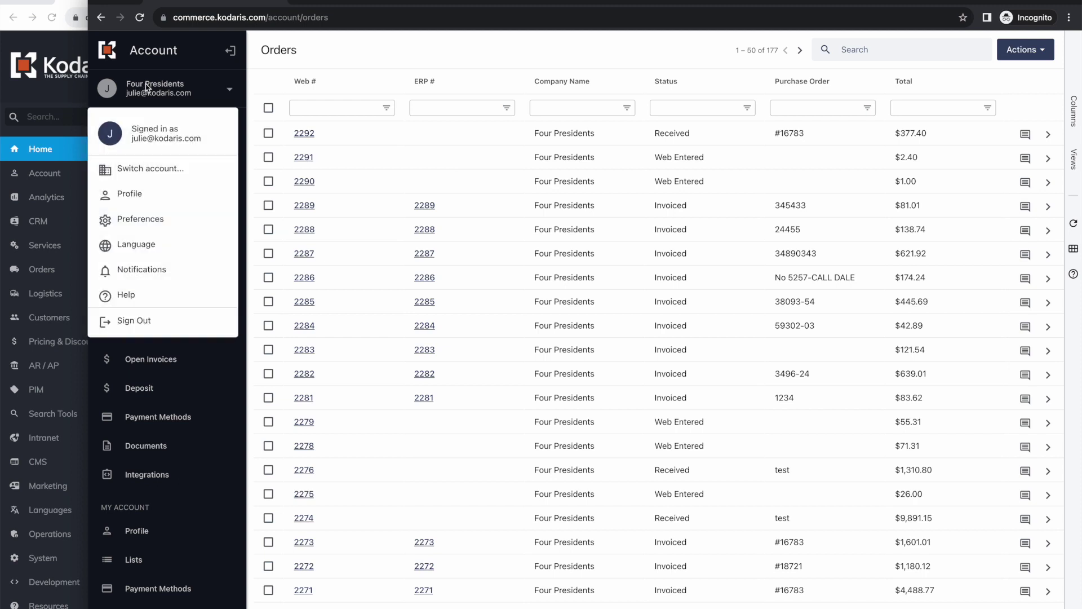
Go to the account's language settings from the account menu.
left_click(148, 247)
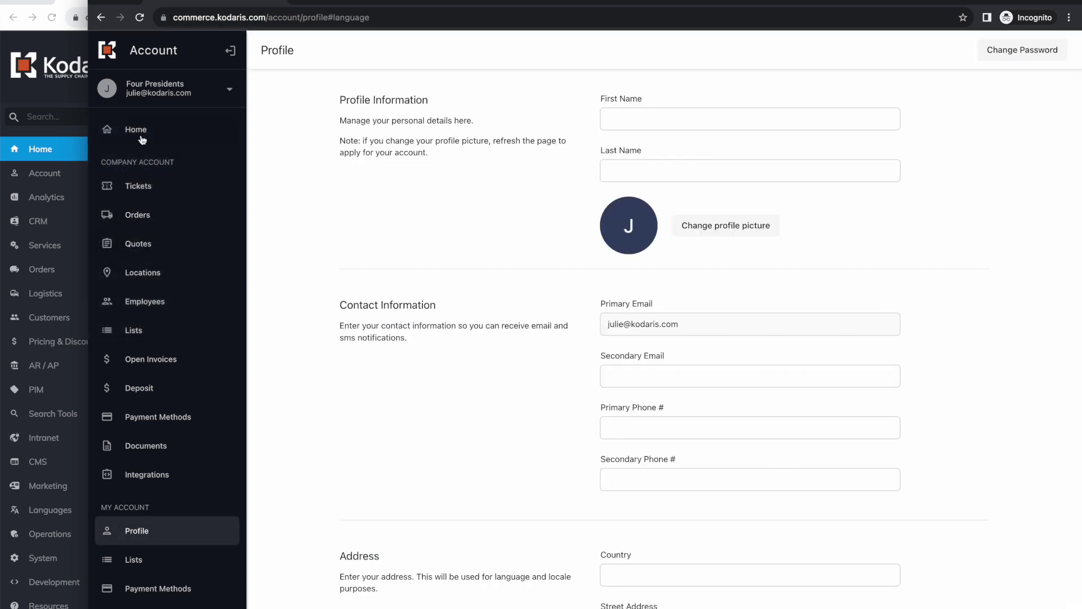
left_click(148, 83)
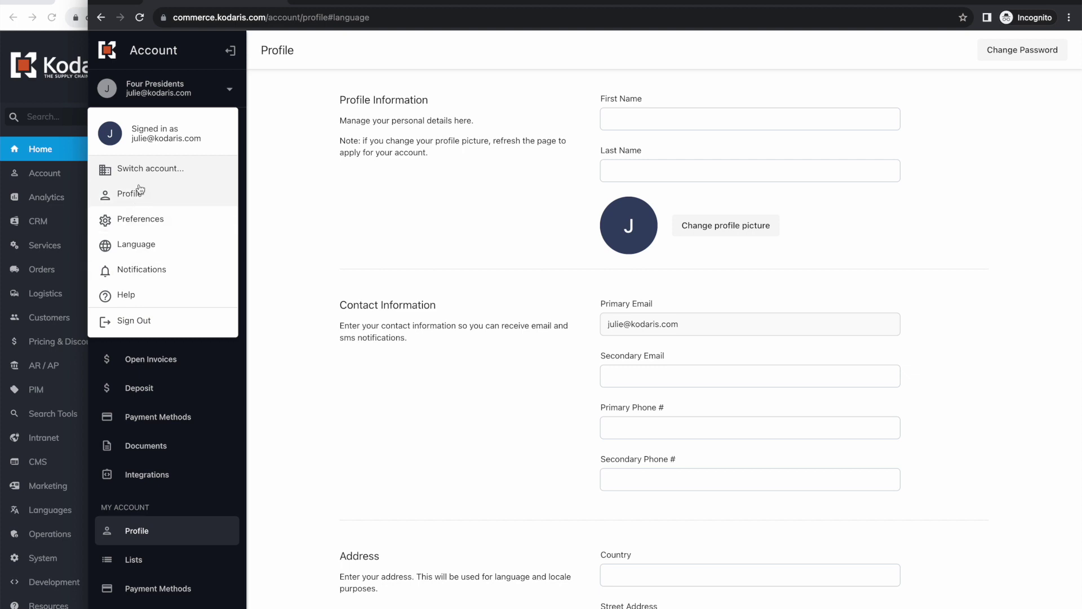
left_click(145, 245)
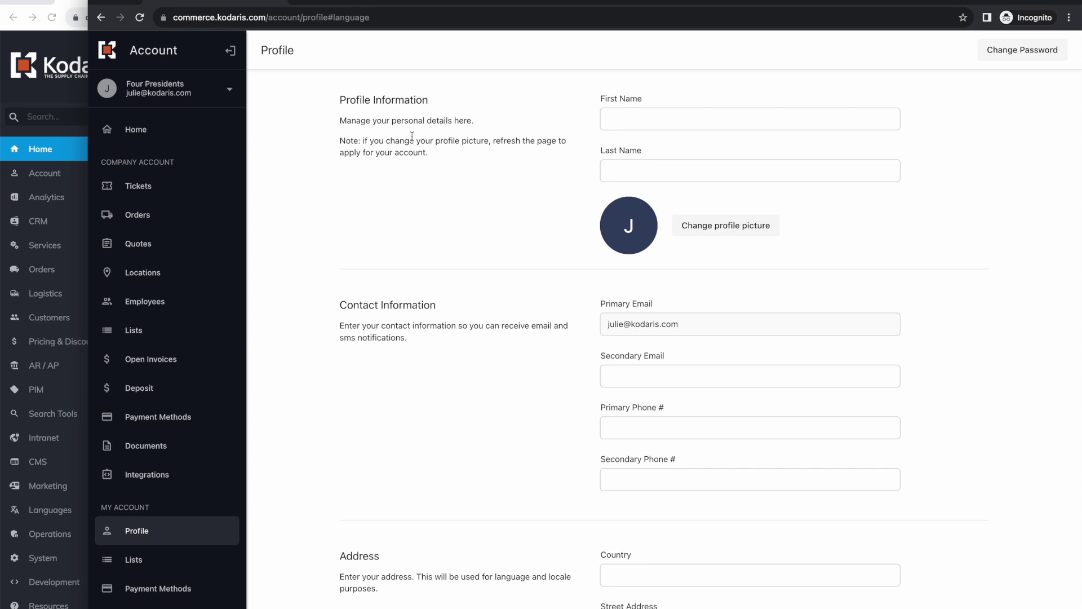
Set the preferred language to French (Canada) and reload the profile page.
scroll(412, 136, "down", 5)
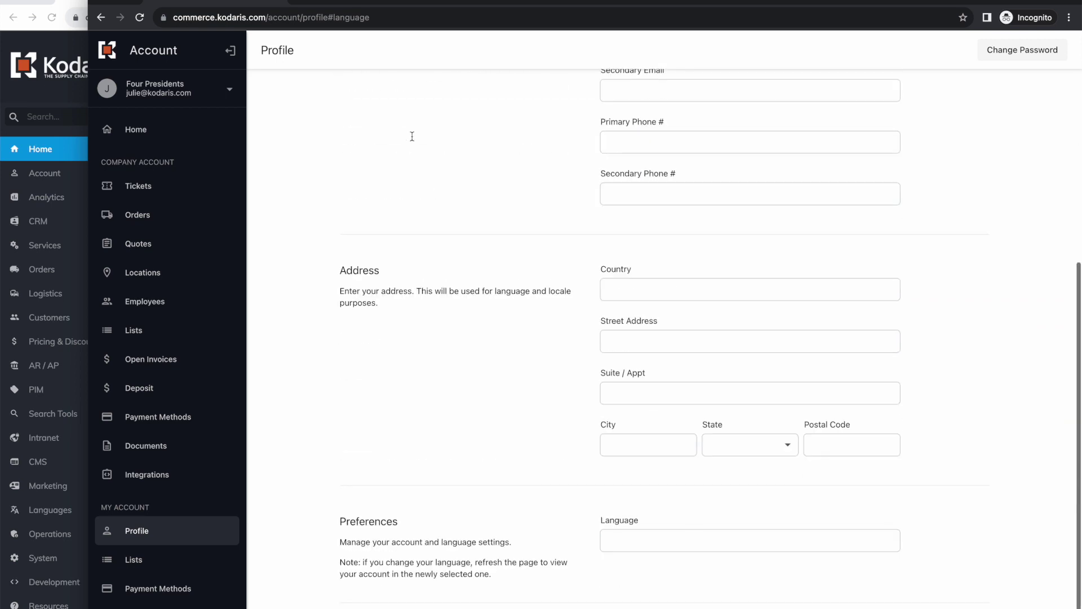
left_click(655, 539)
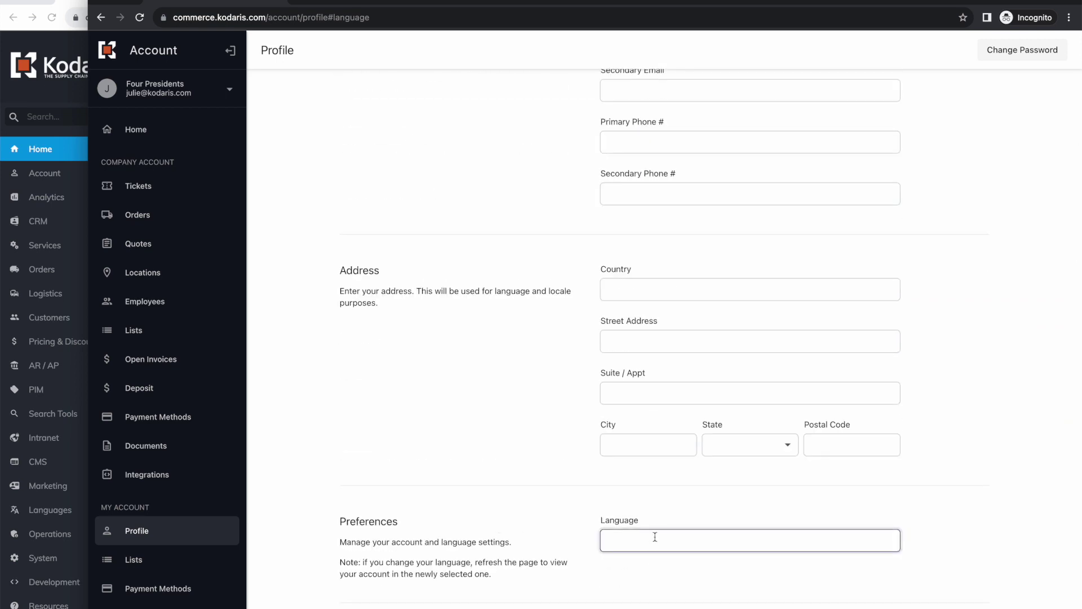
type("f")
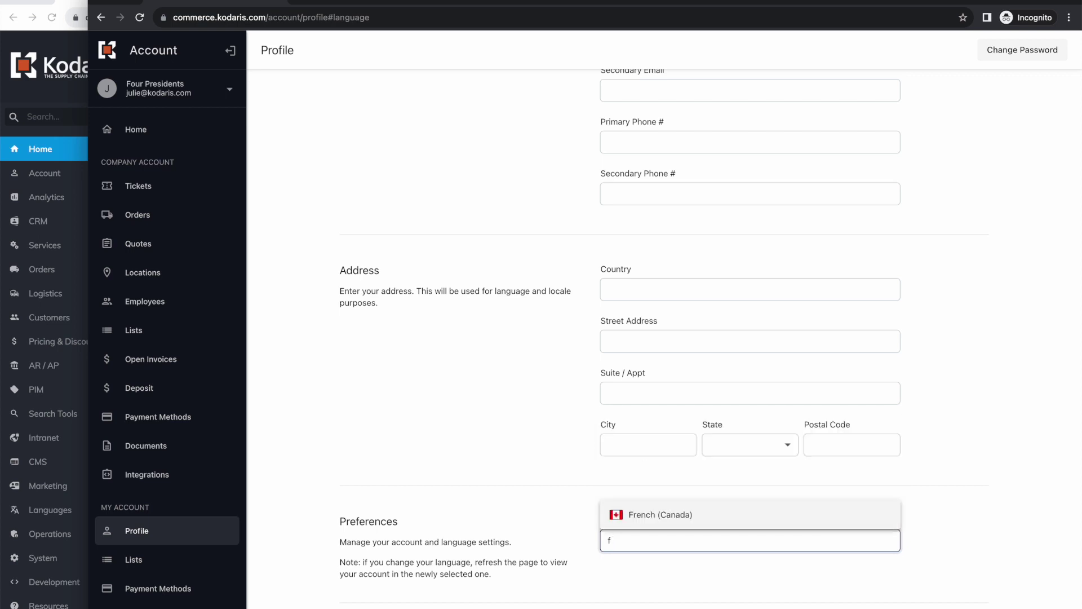
left_click(645, 516)
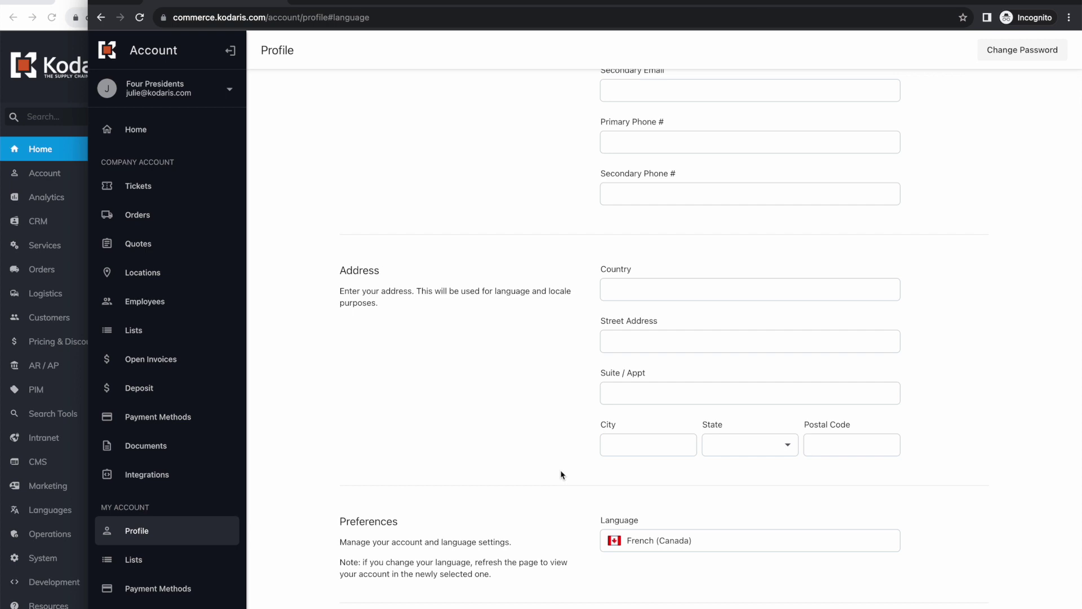
scroll(301, 177, "up", 5)
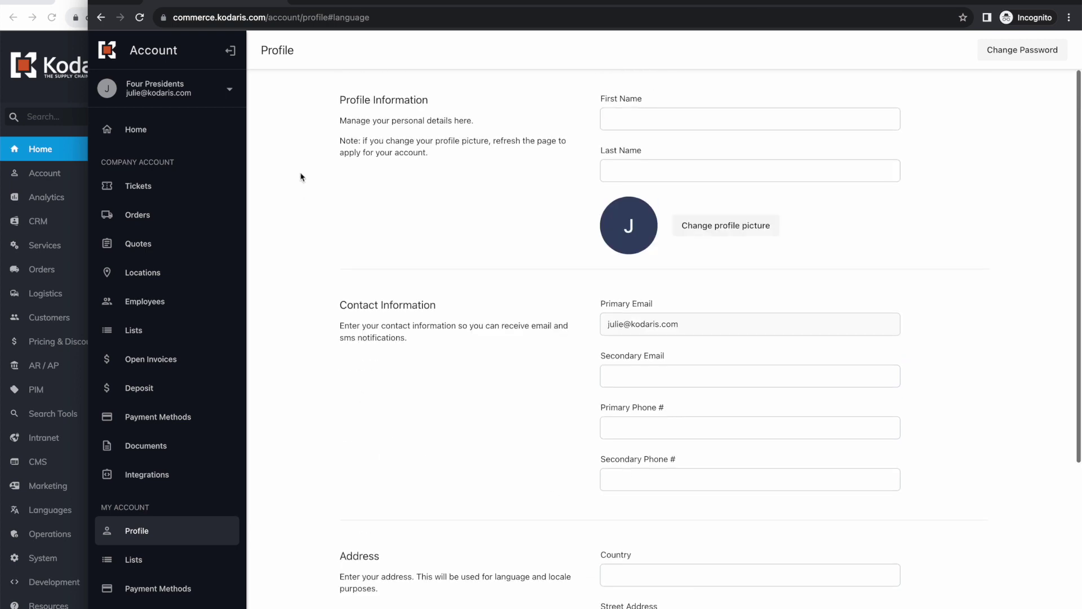
left_click(140, 20)
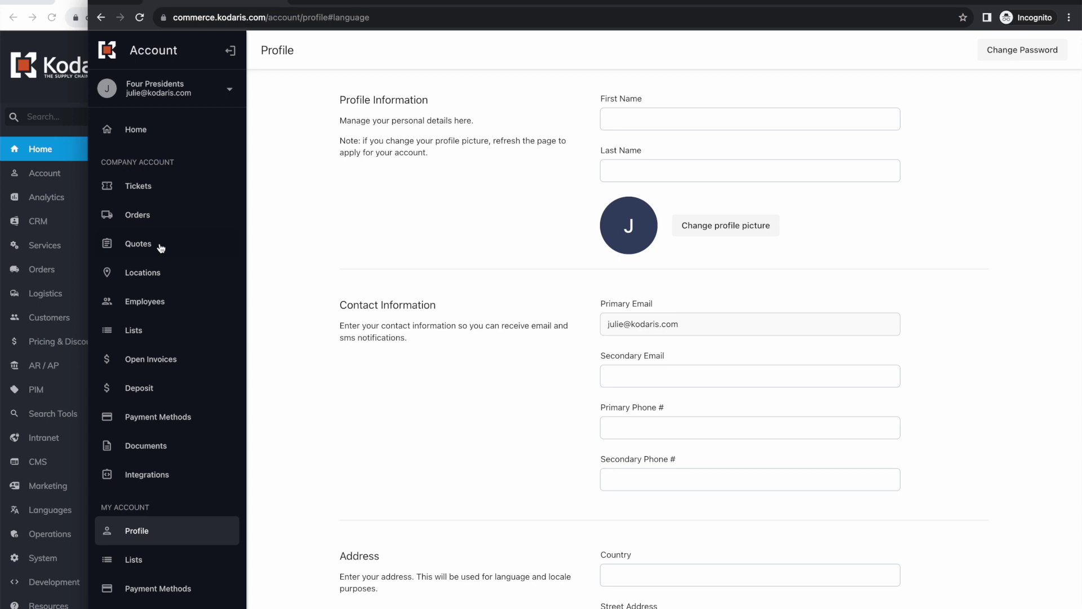
Bring the admin Home dashboard forward, then return to the customer Profile window.
left_click(21, 126)
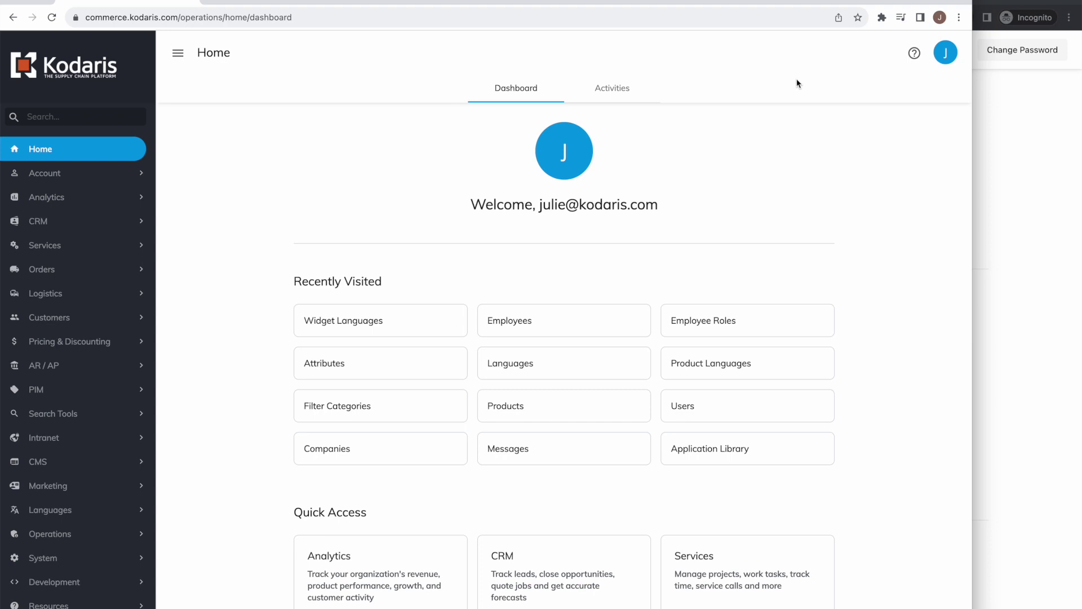
left_click(998, 106)
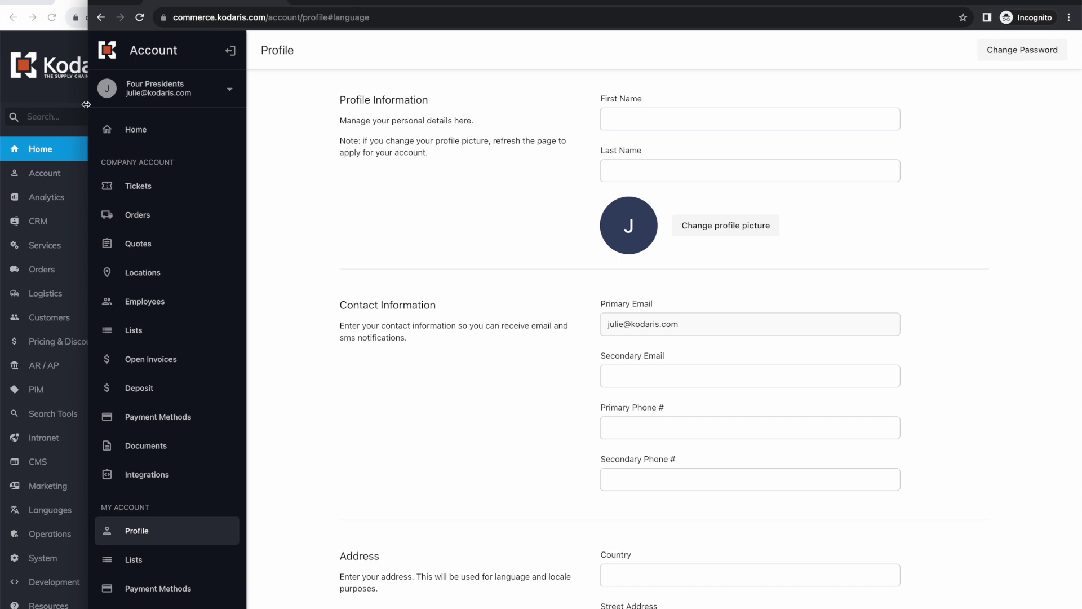
Return to the admin dashboard, expand Languages and open the Messages grid.
left_click(46, 102)
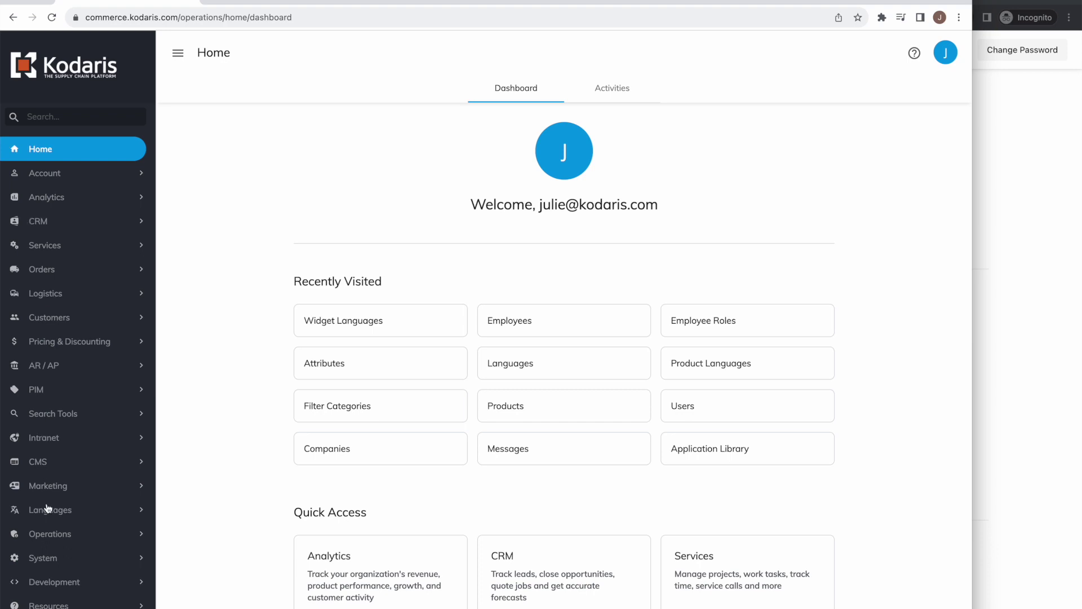
left_click(71, 513)
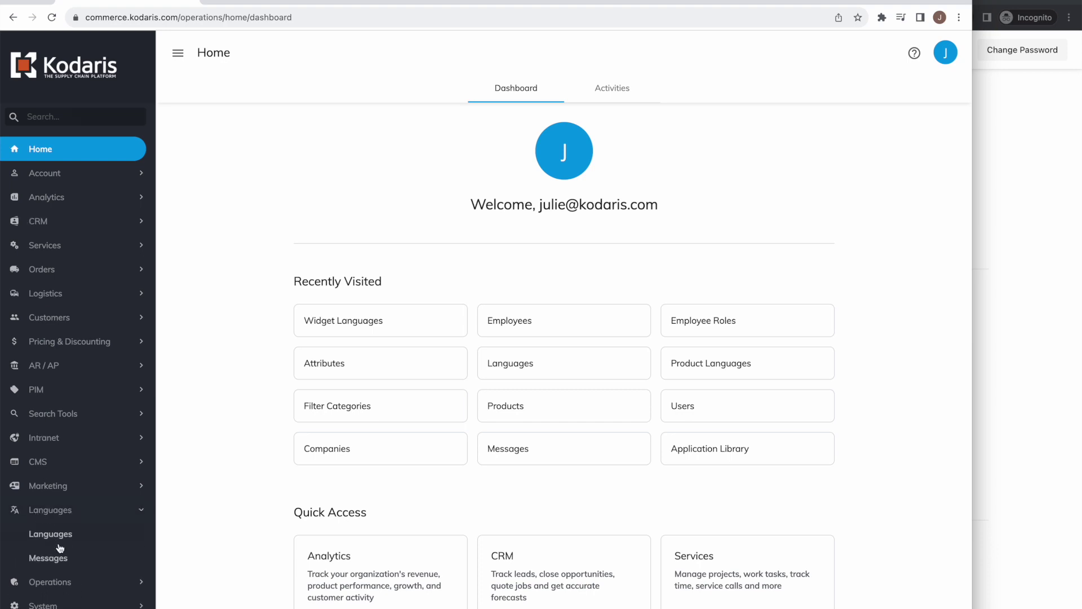
left_click(77, 559)
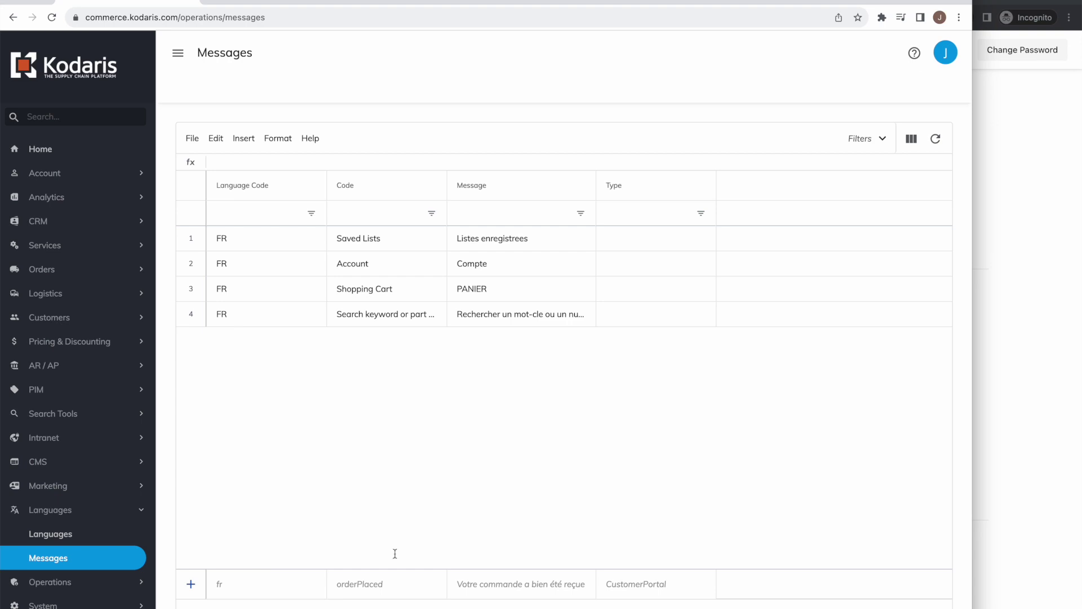
Try the new row's Language Code cell, dismiss it, and toggle between portal and Messages windows.
left_click(255, 596)
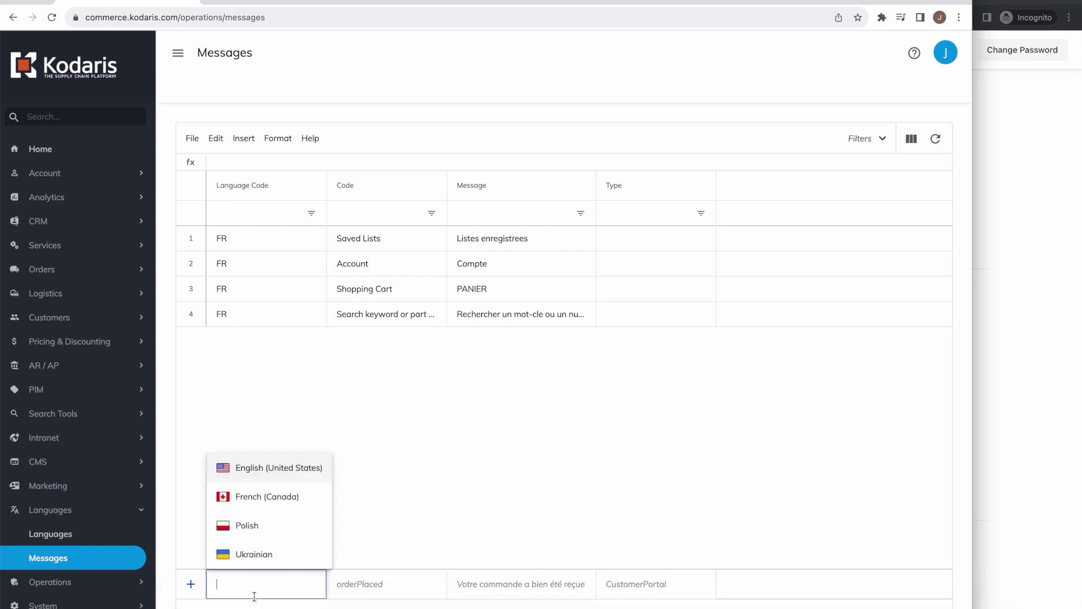
left_click(411, 537)
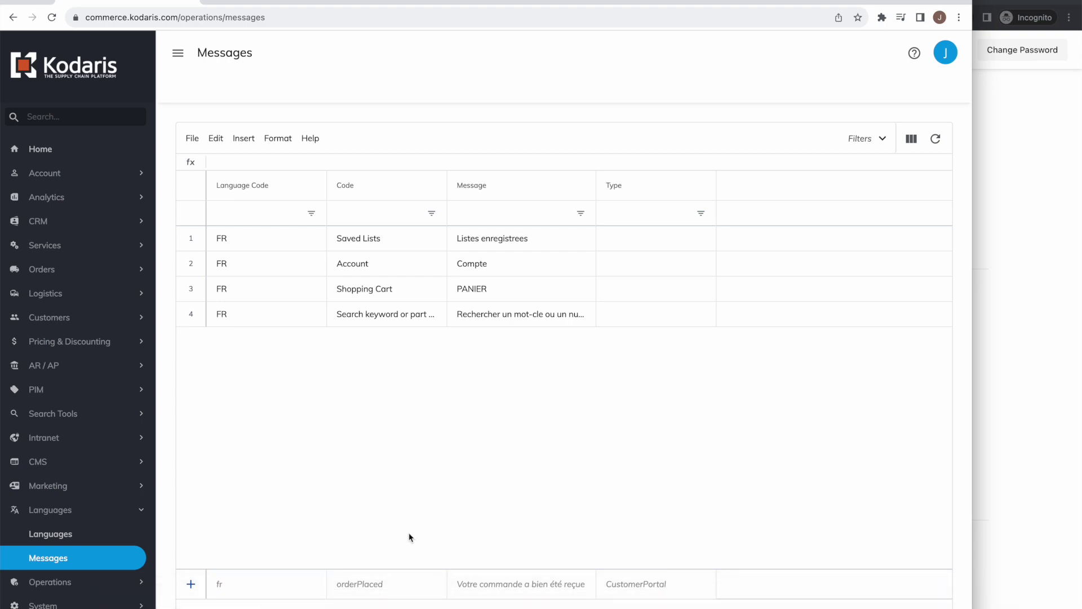
left_click(1005, 372)
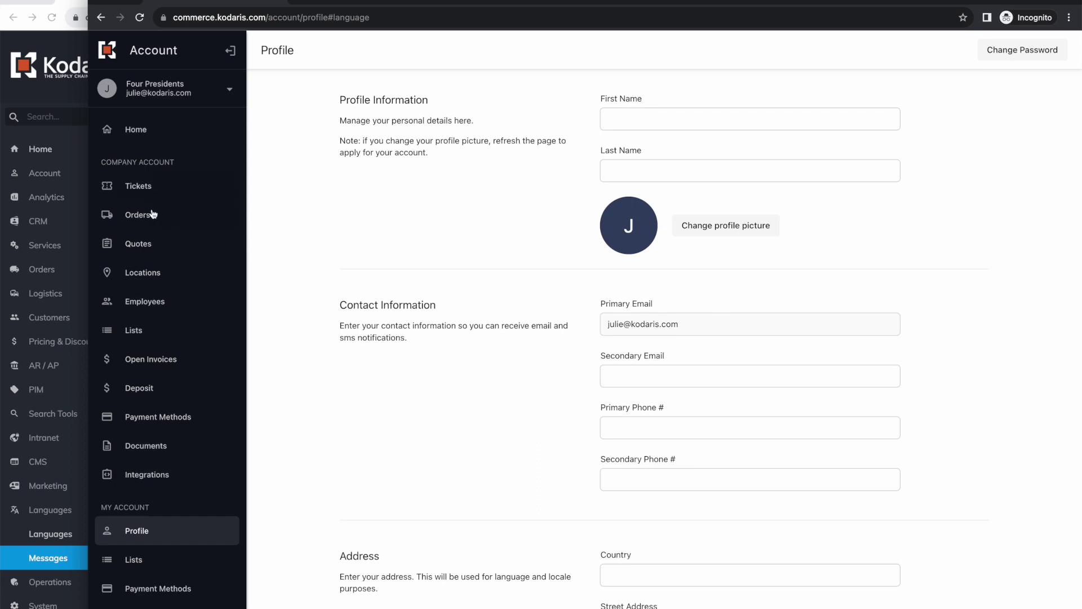
left_click(52, 313)
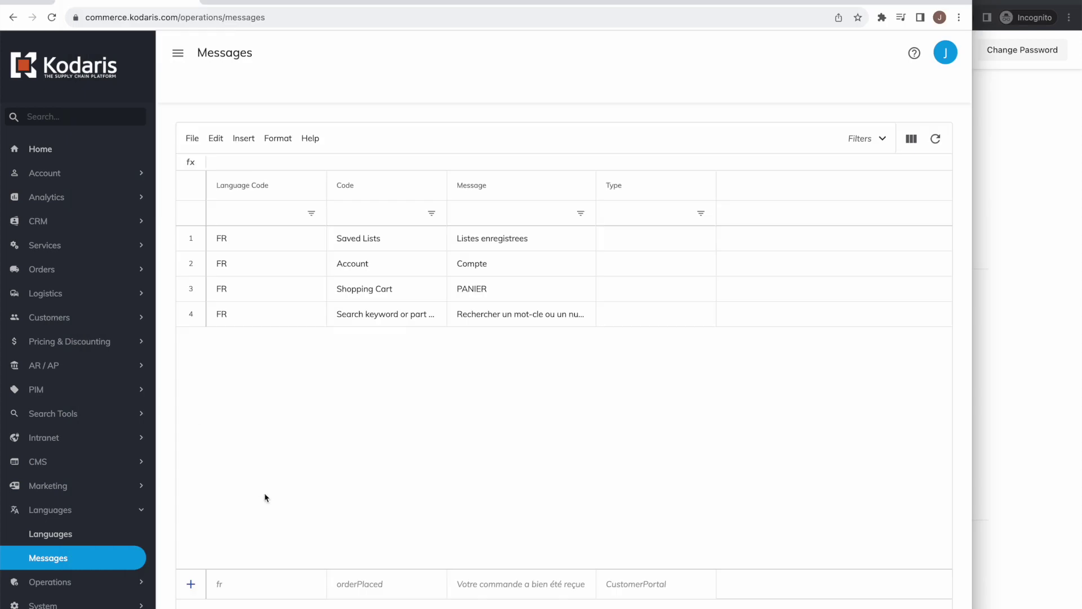
Enter fr-ca as the new row's language code and Orders as its code.
left_click(239, 592)
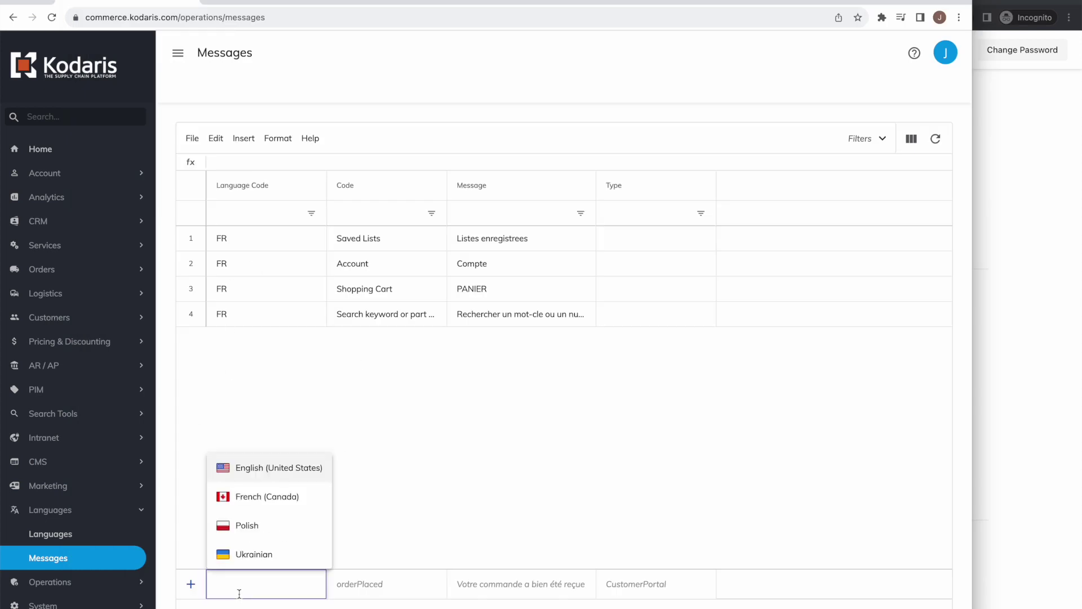
type("f")
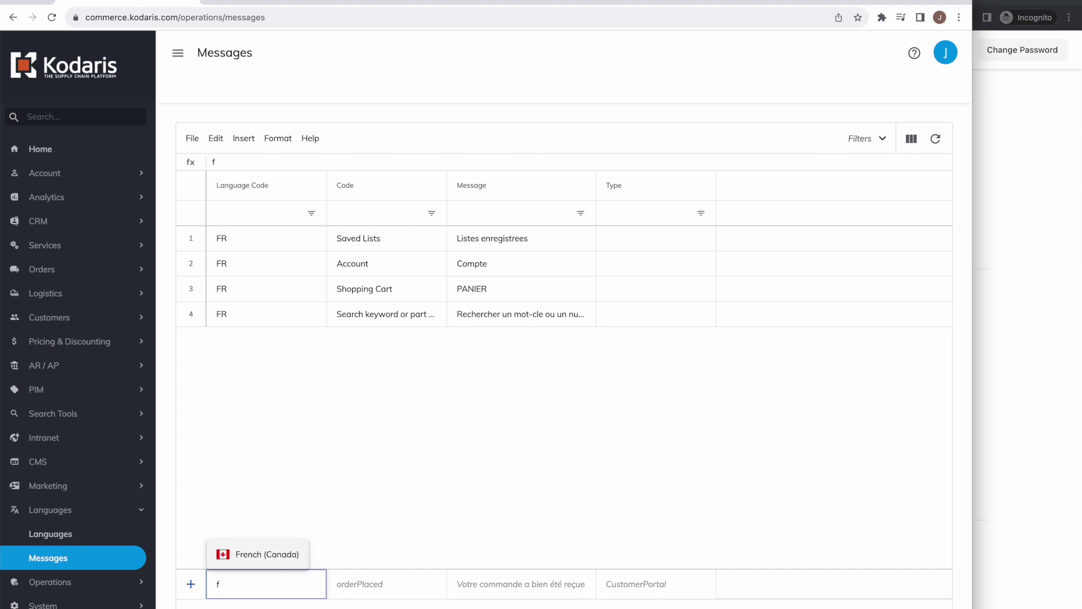
type("r-ca")
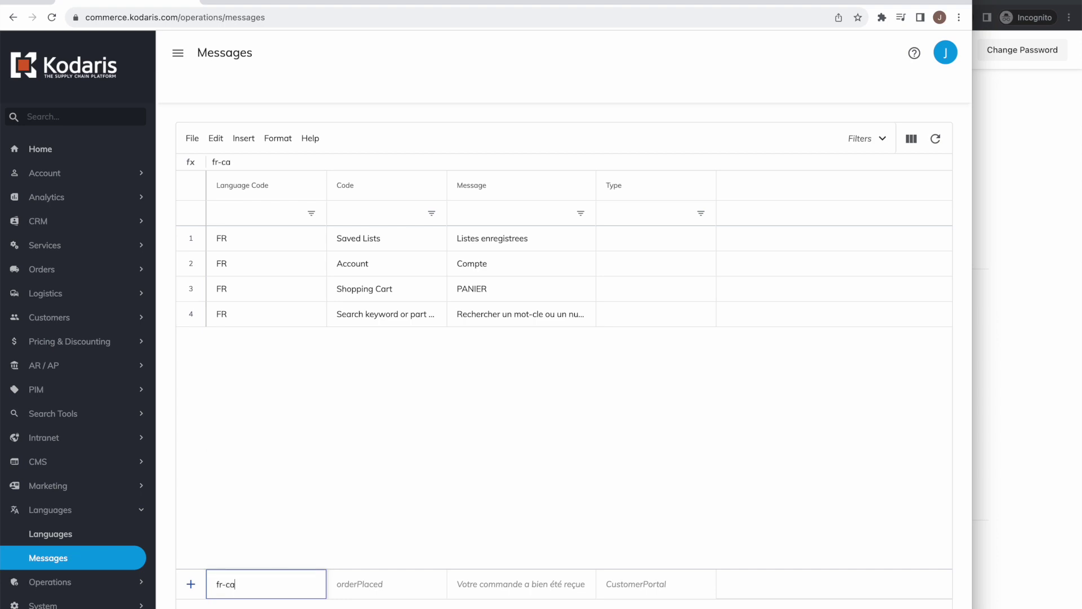
left_click(386, 584)
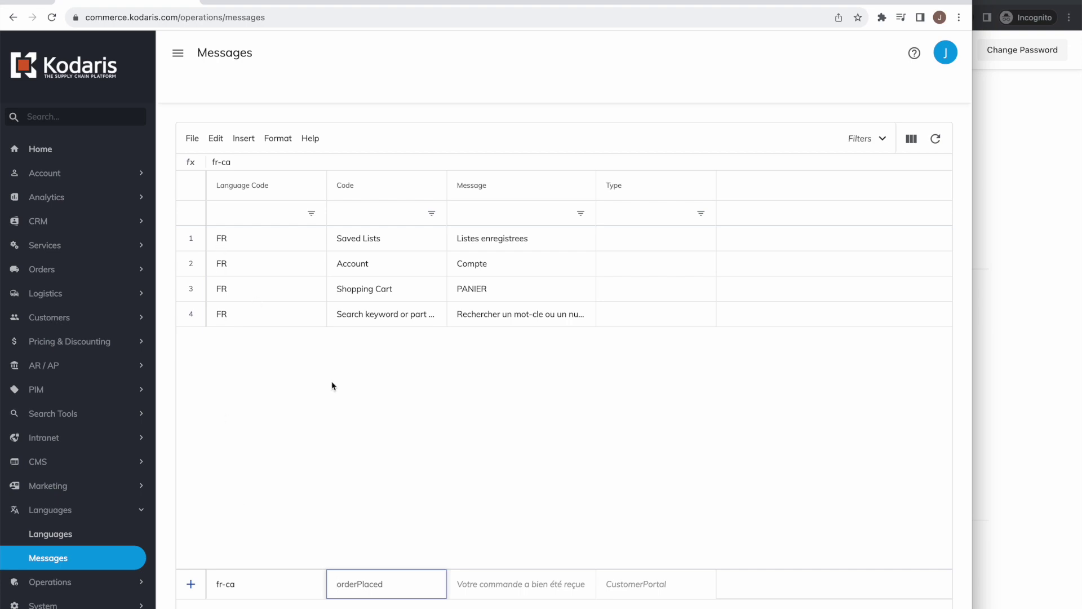
type("Orders")
double_click(398, 582)
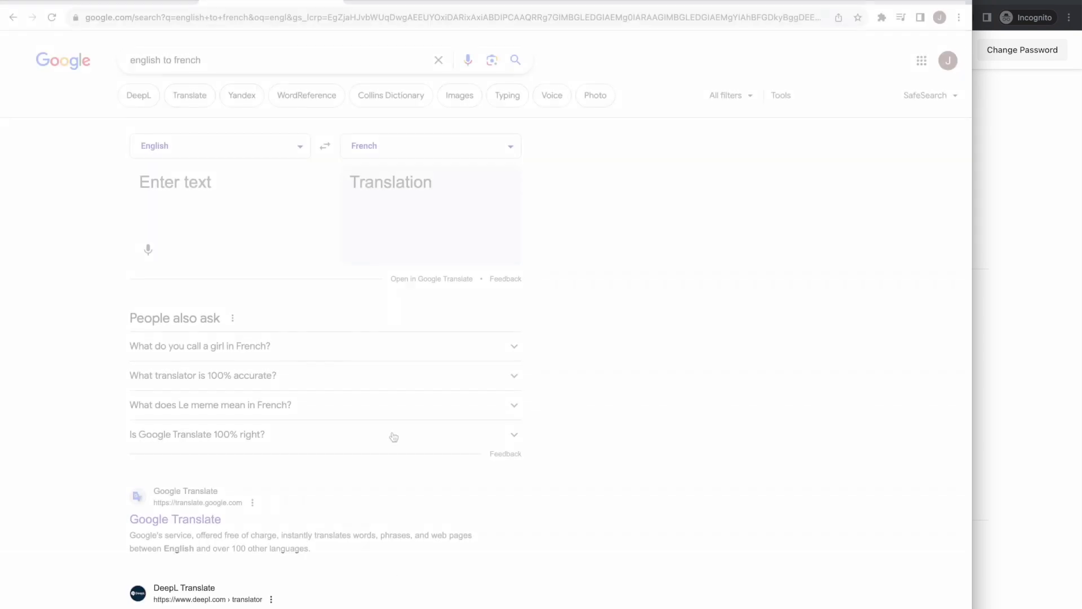
Translate 'Orders' into French with Google and highlight the result 'Ordres'.
left_click(174, 183)
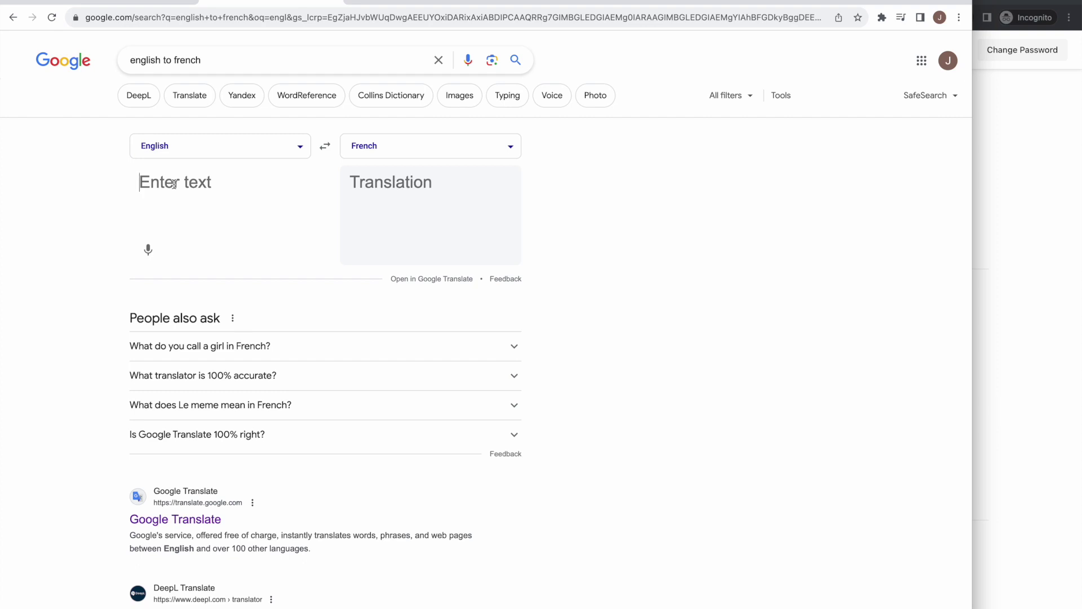
type("Orders")
left_click_drag(398, 185, 345, 183)
left_click(116, 2)
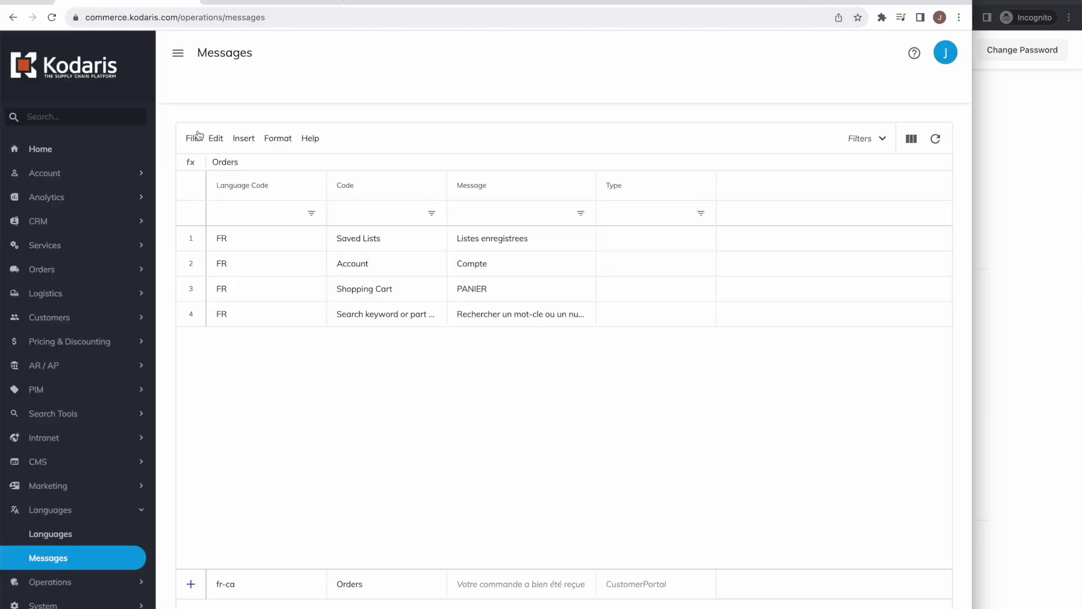
Give the fr-ca Orders row the message 'Ordres' and type CustomerPortal, saving it as row 5.
left_click(497, 583)
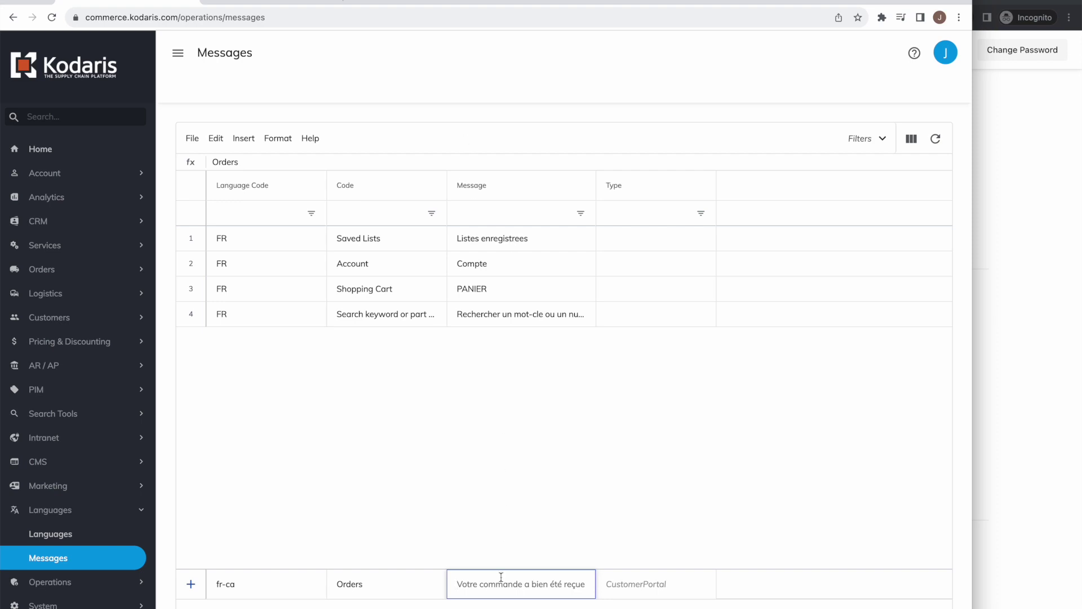
type("Ordres")
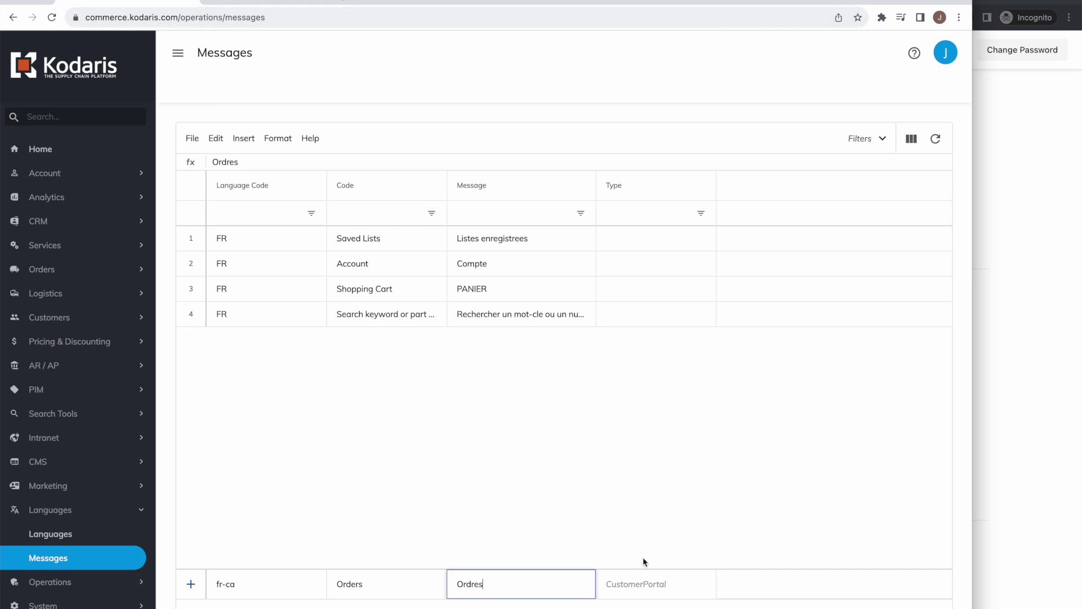
left_click(637, 587)
left_click(634, 603)
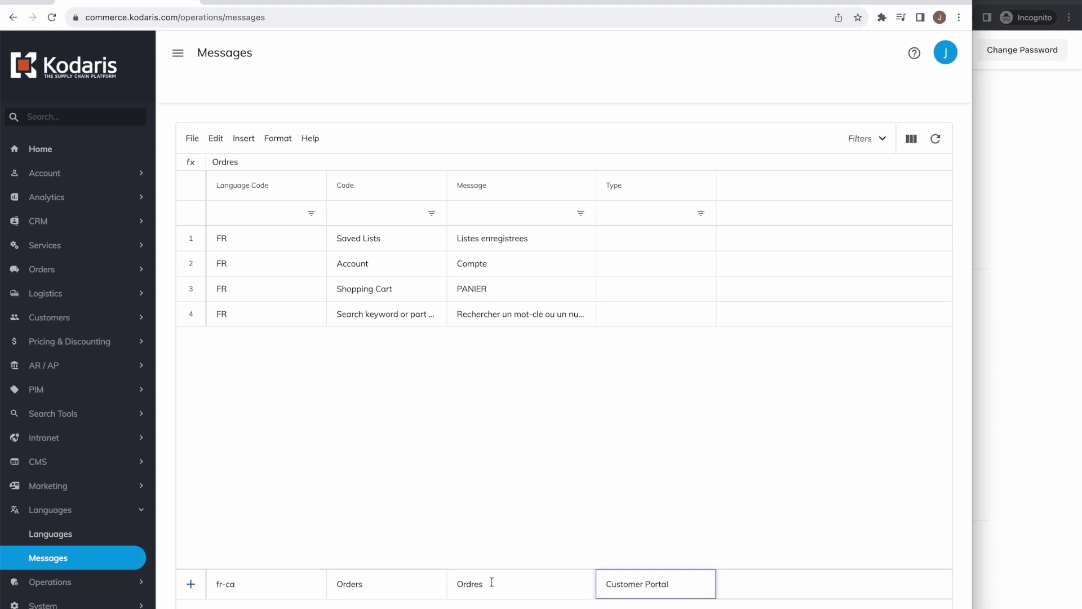
key("Return")
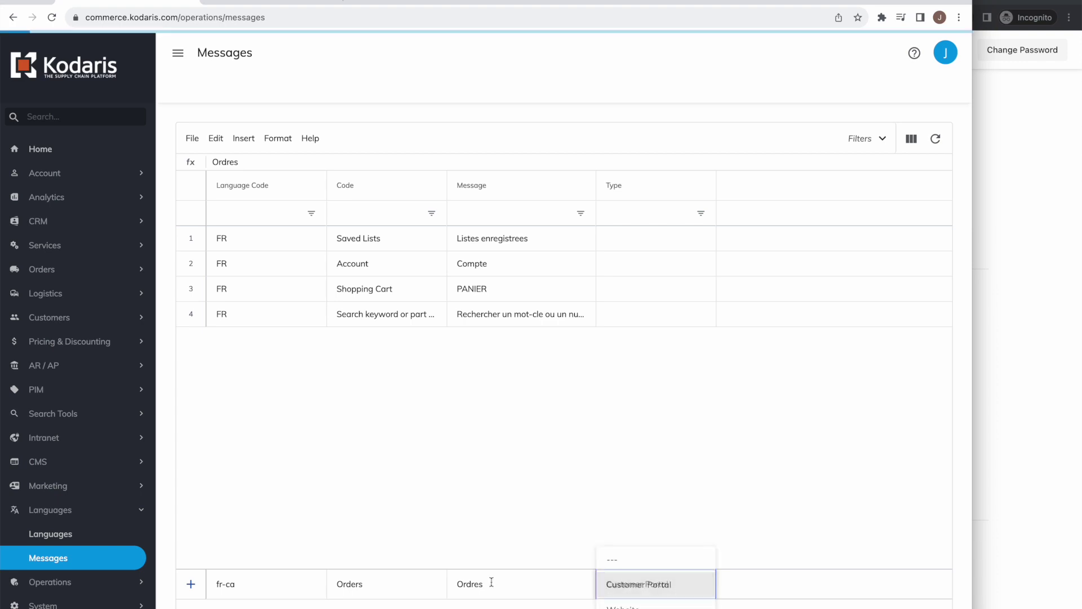
key("Return")
left_click(692, 492)
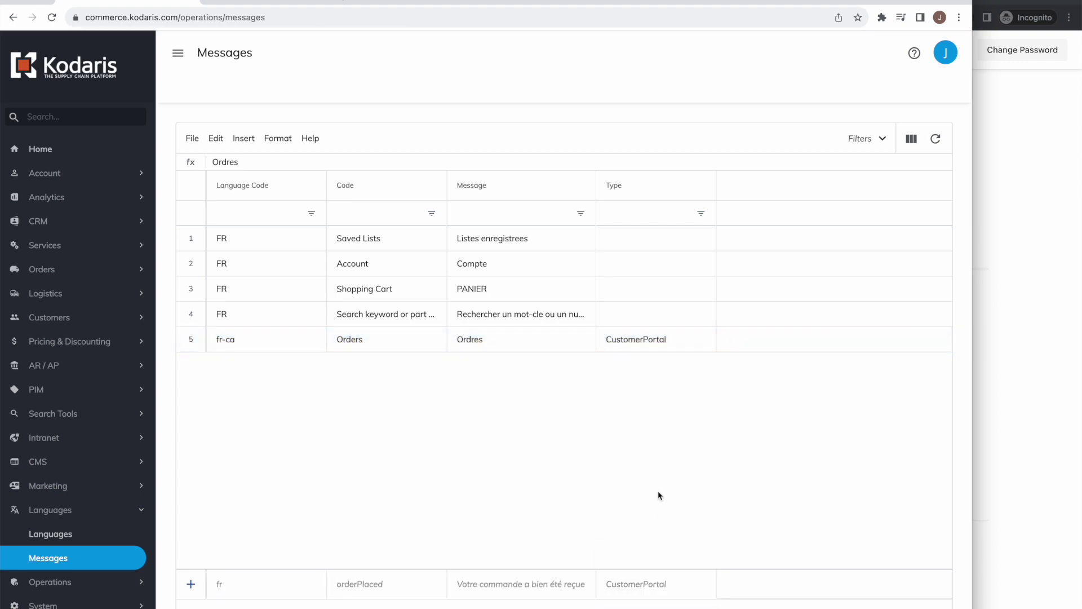
left_click(198, 344)
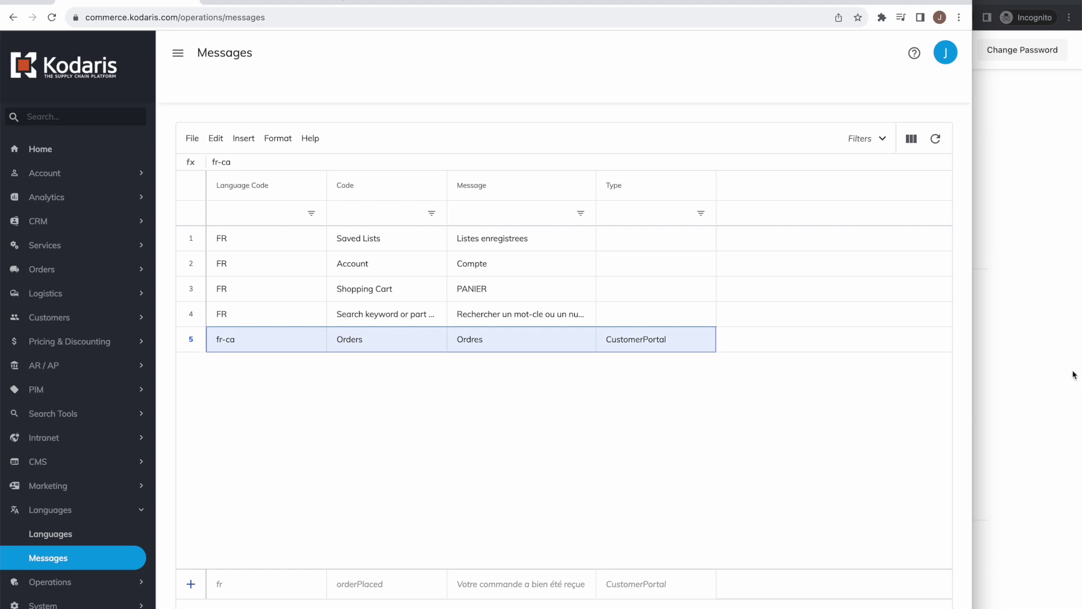
Reload the customer portal Profile page in the incognito window.
left_click(1021, 357)
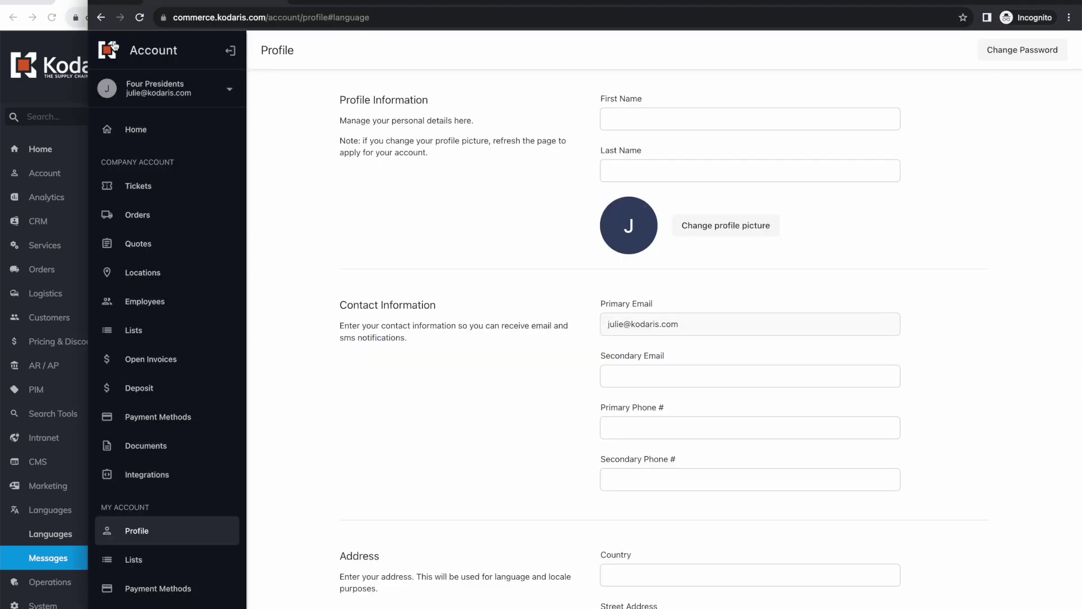
left_click(141, 18)
left_click(156, 91)
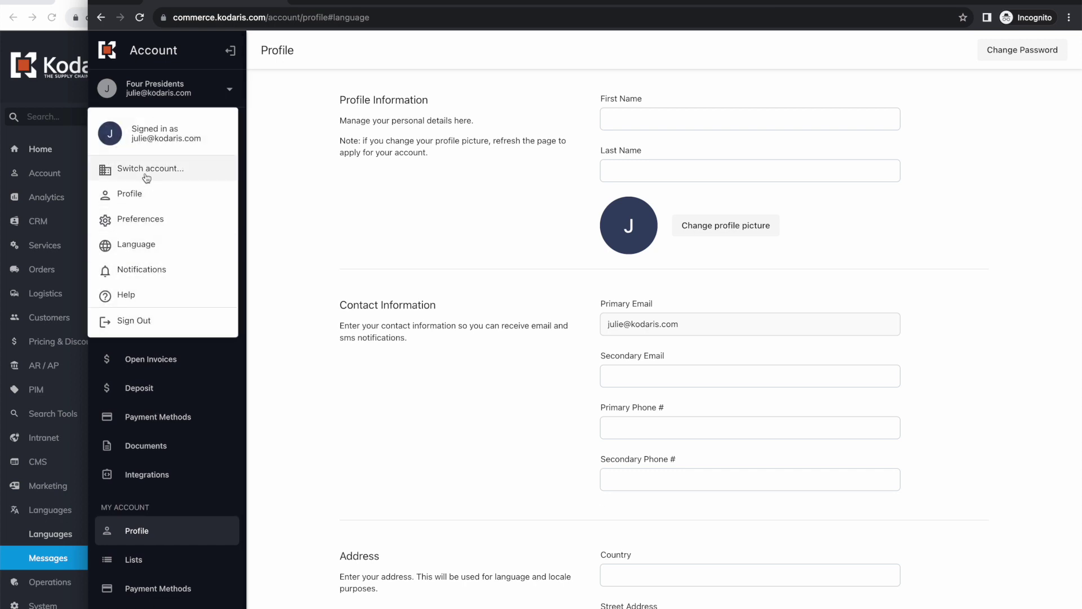
left_click(133, 247)
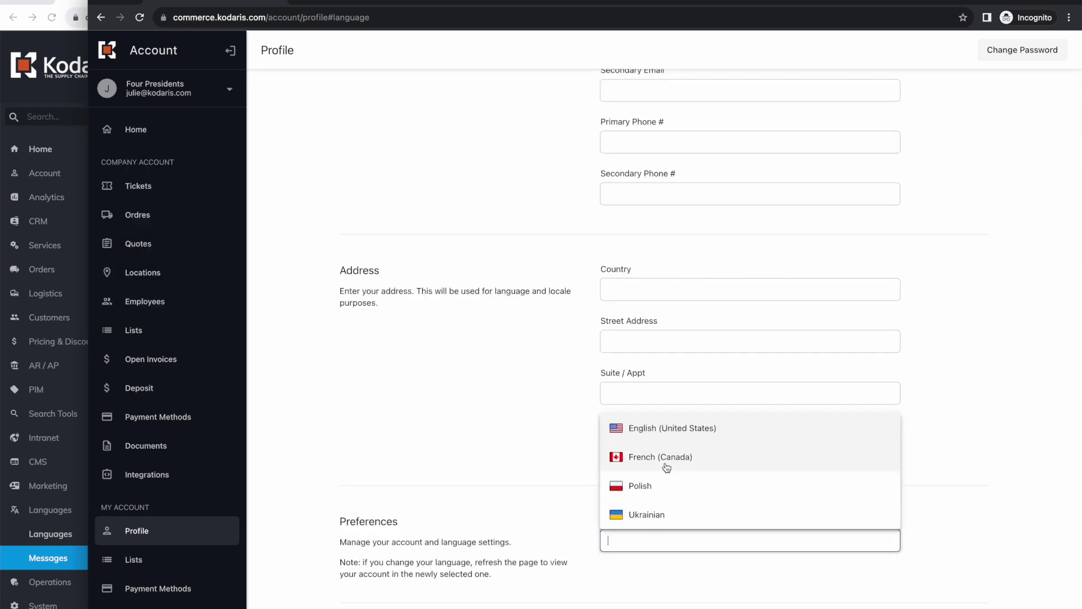
Set the profile language to French (Canada).
left_click(410, 317)
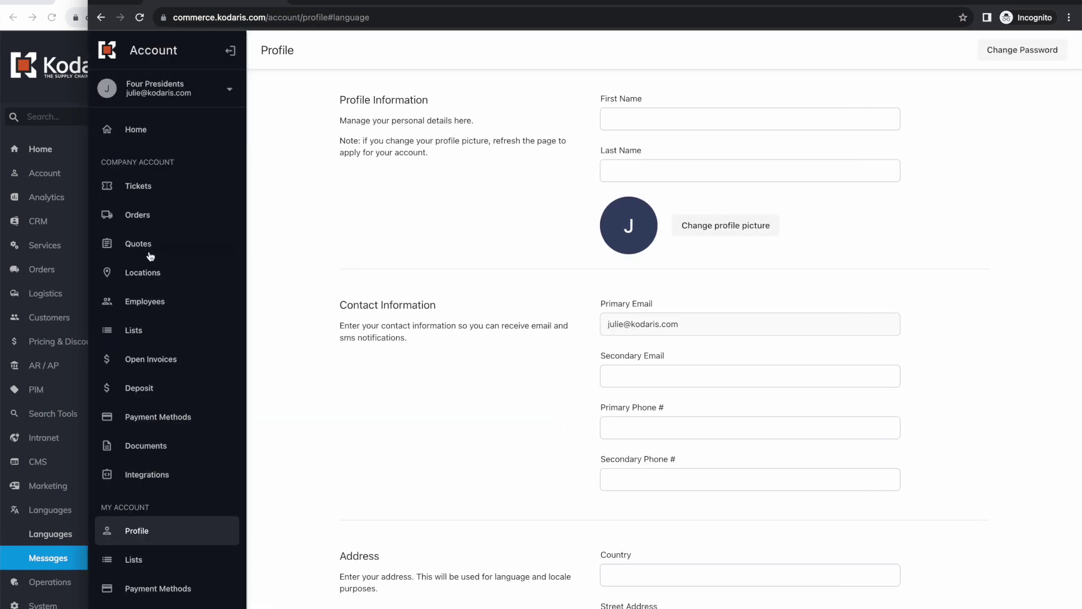
scroll(468, 319, "down", 5)
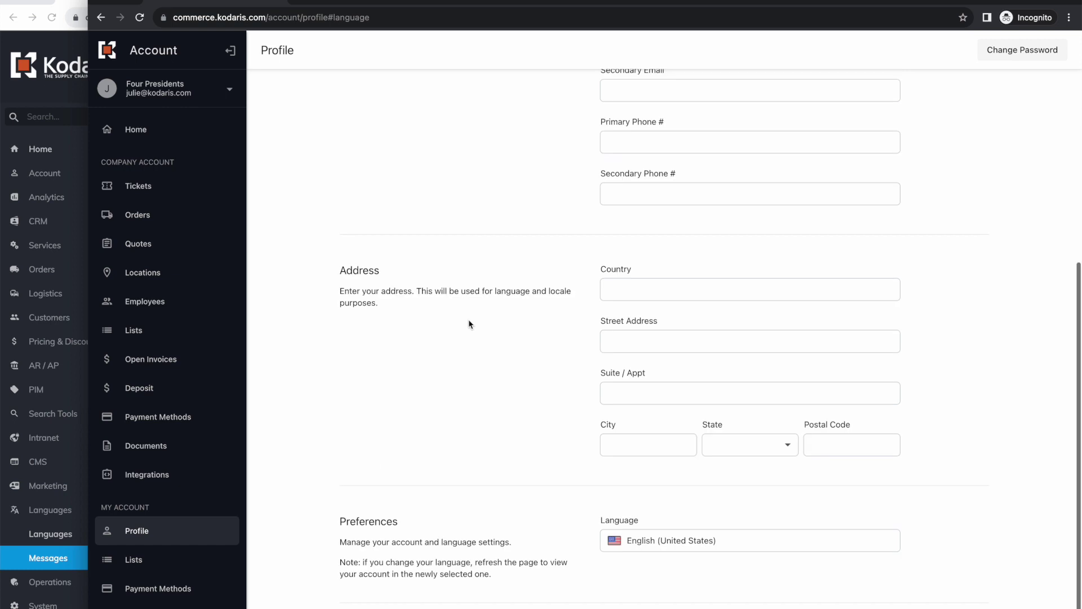
left_click(647, 535)
type("fr")
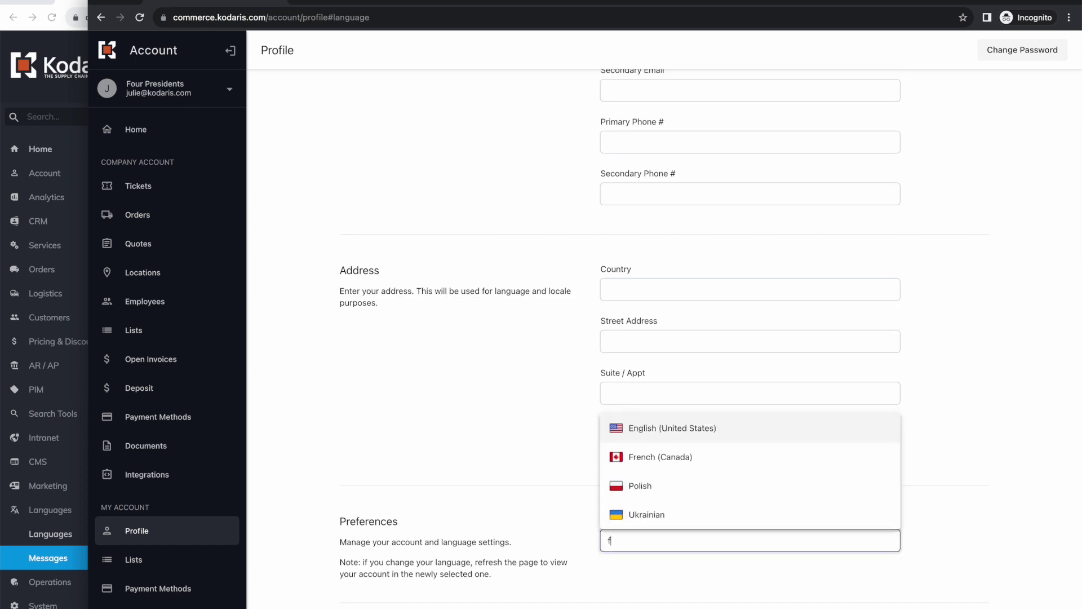
left_click(664, 513)
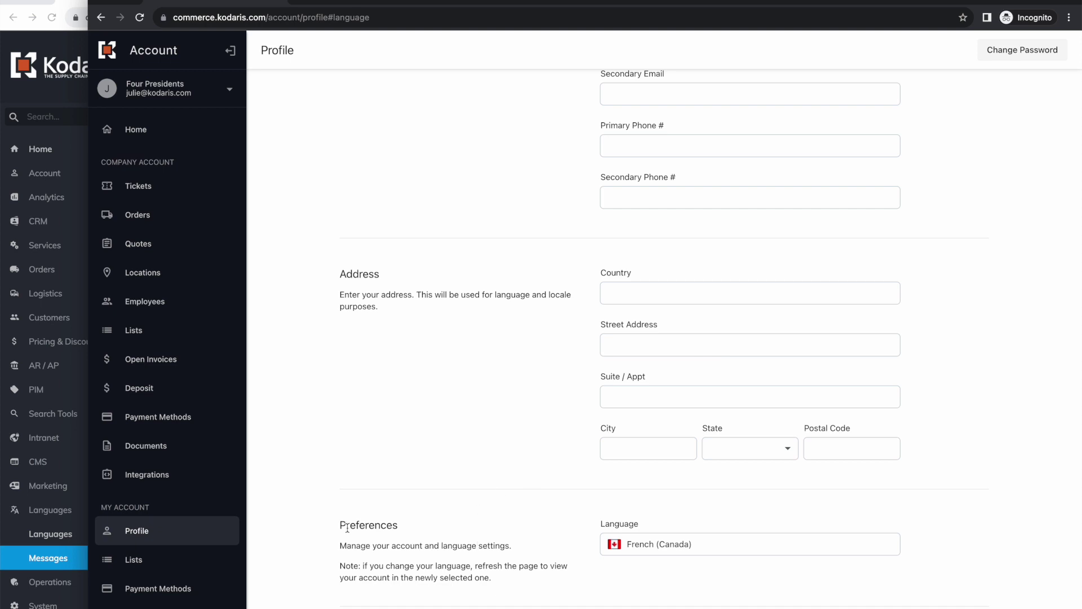
scroll(566, 484, "up", 5)
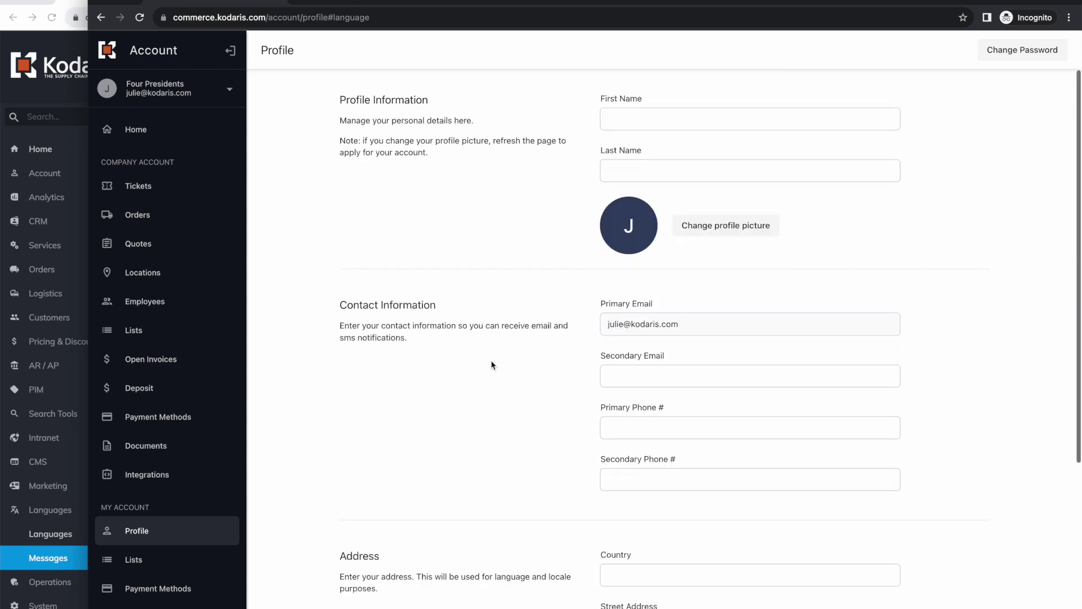
left_click(268, 21)
Trim the address to commerce.kodaris.com to load the storefront homepage.
left_click_drag(426, 15, 295, 22)
key("BackSpace")
key("Return")
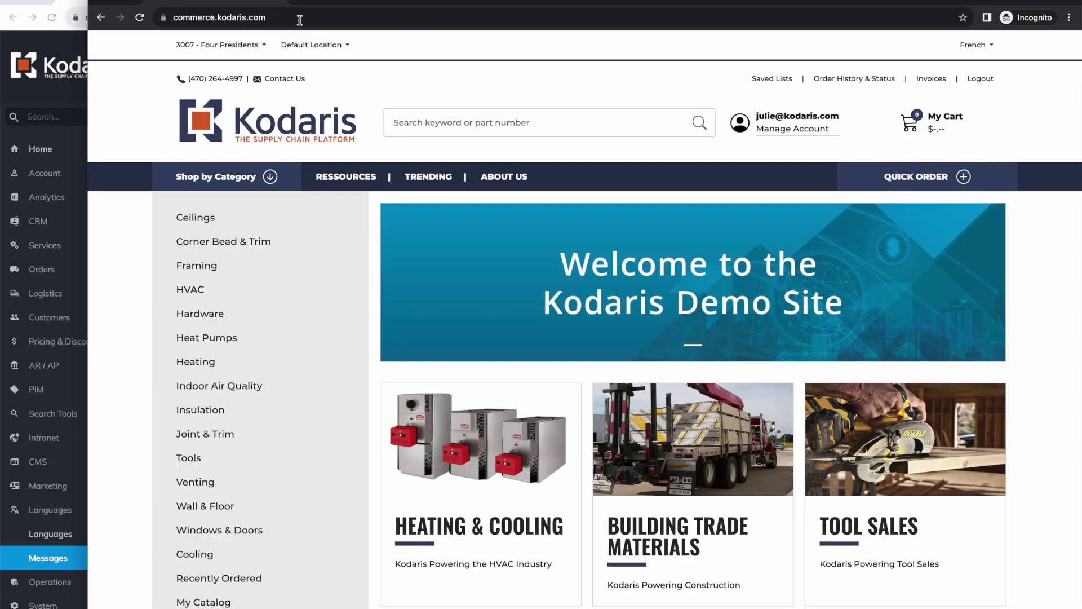
Switch the storefront language to English and reopen the account Orders page.
left_click(965, 50)
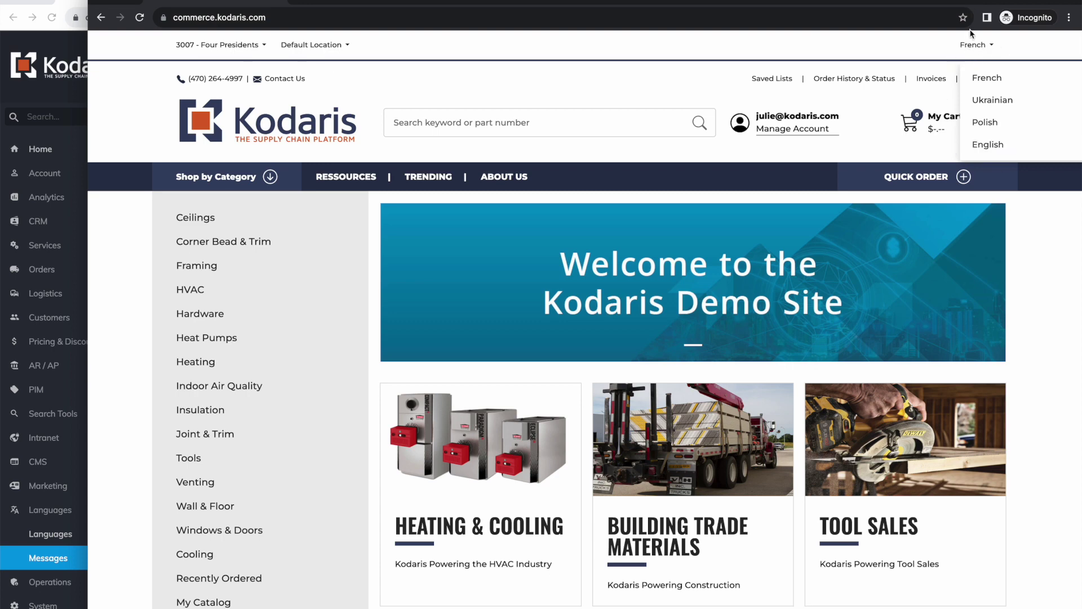
left_click(992, 146)
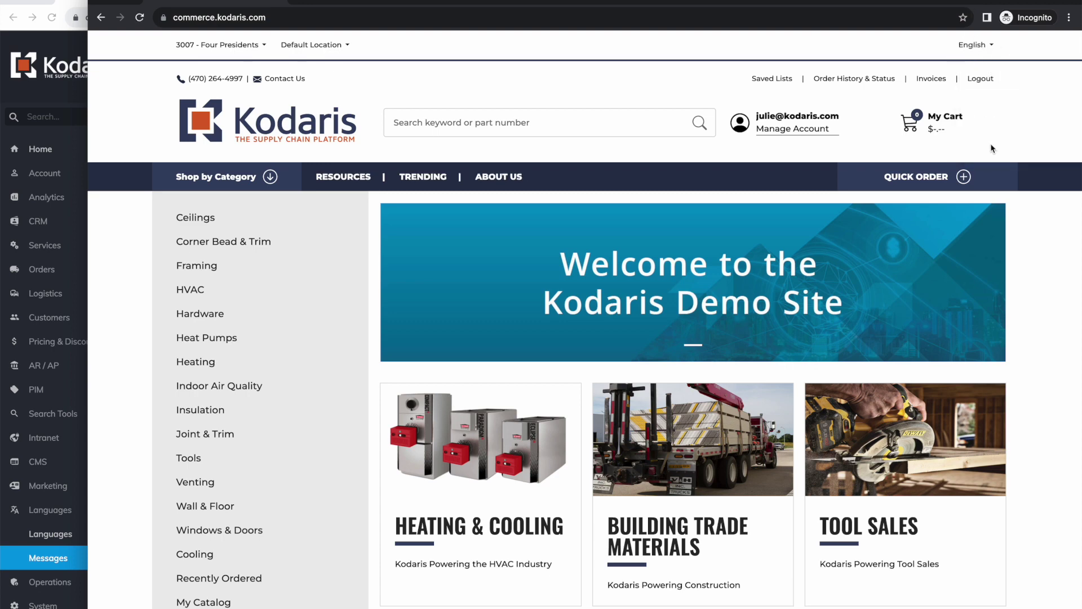
left_click(779, 133)
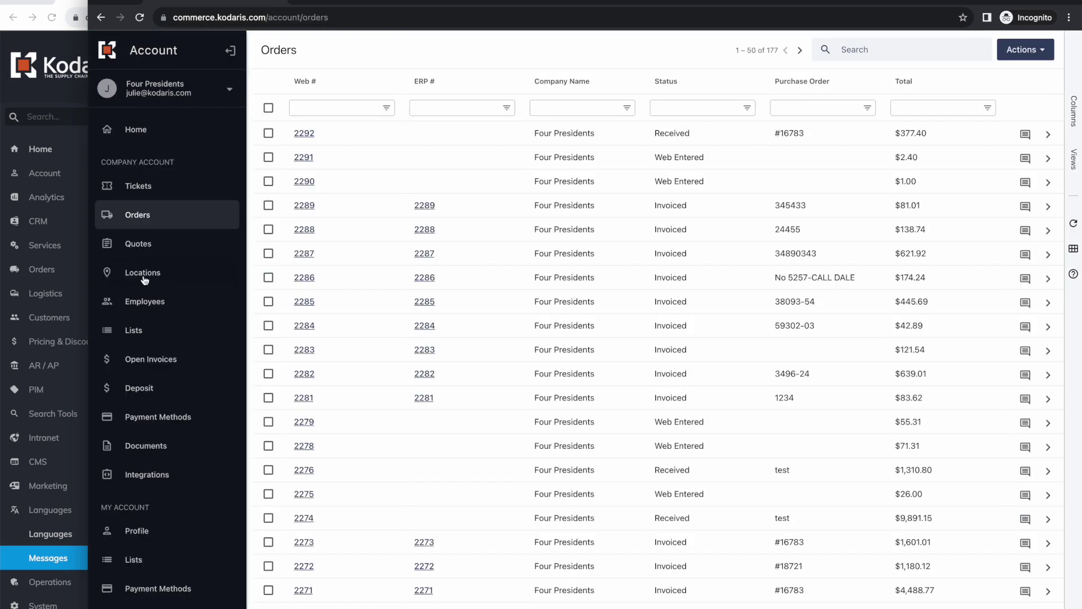
scroll(562, 149, "left", 5)
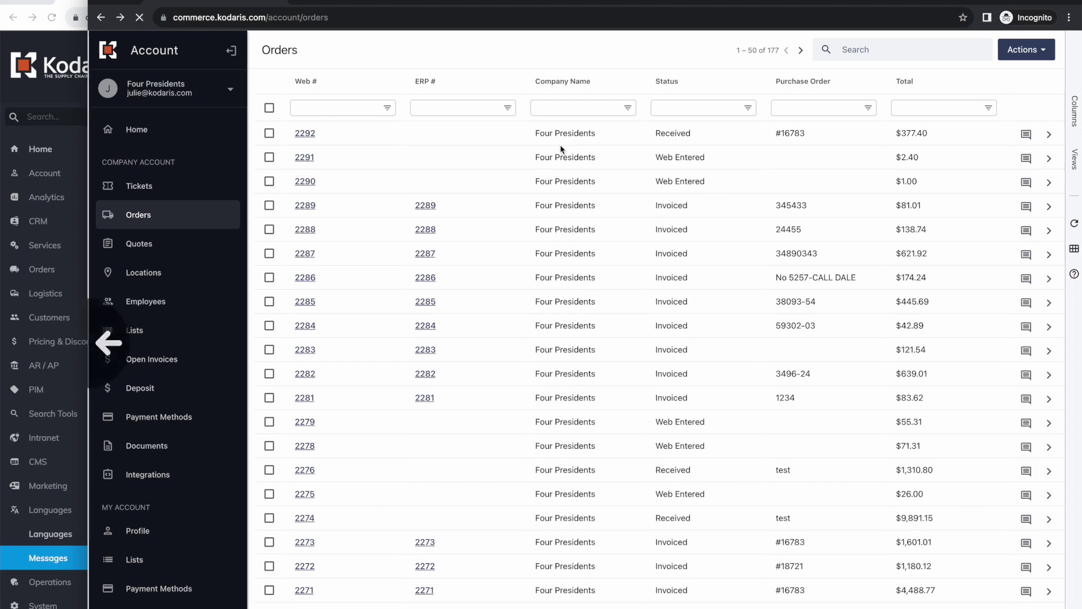
Switch the storefront language to French and open the customer account pages.
left_click(966, 43)
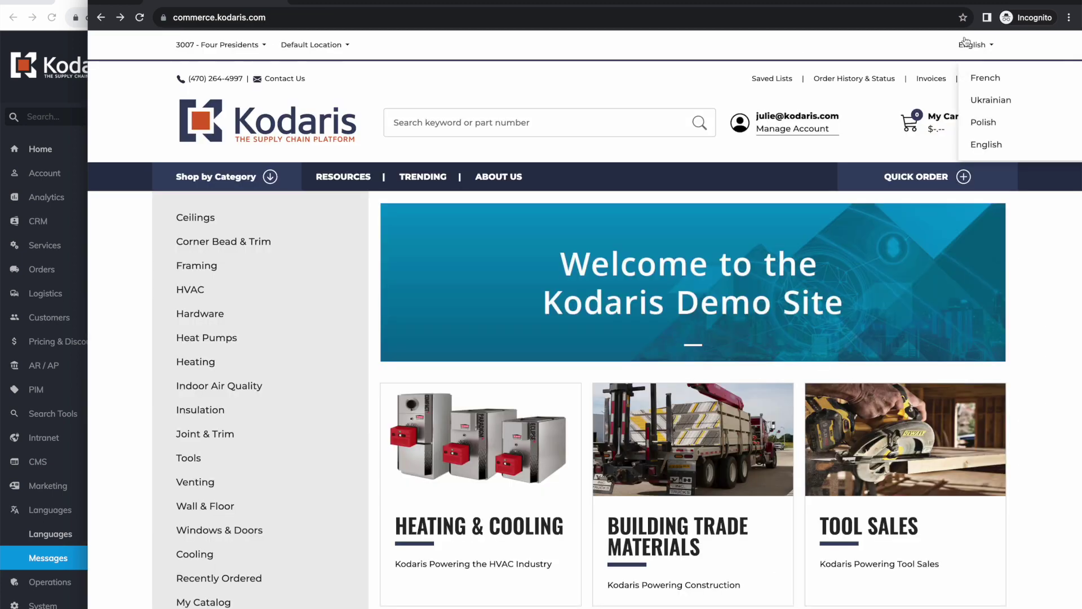
left_click(982, 74)
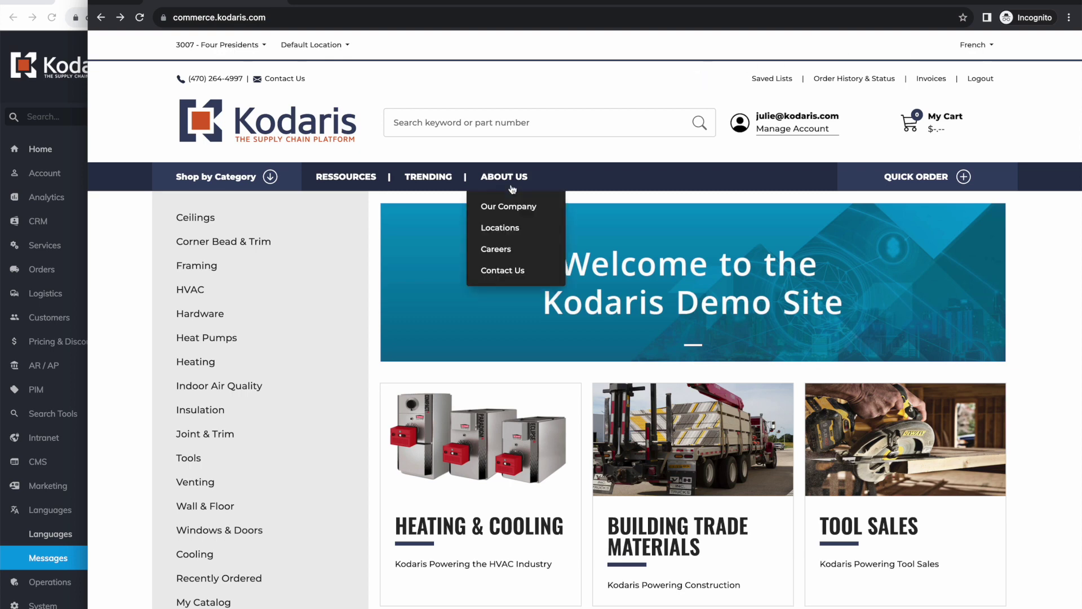
left_click(780, 127)
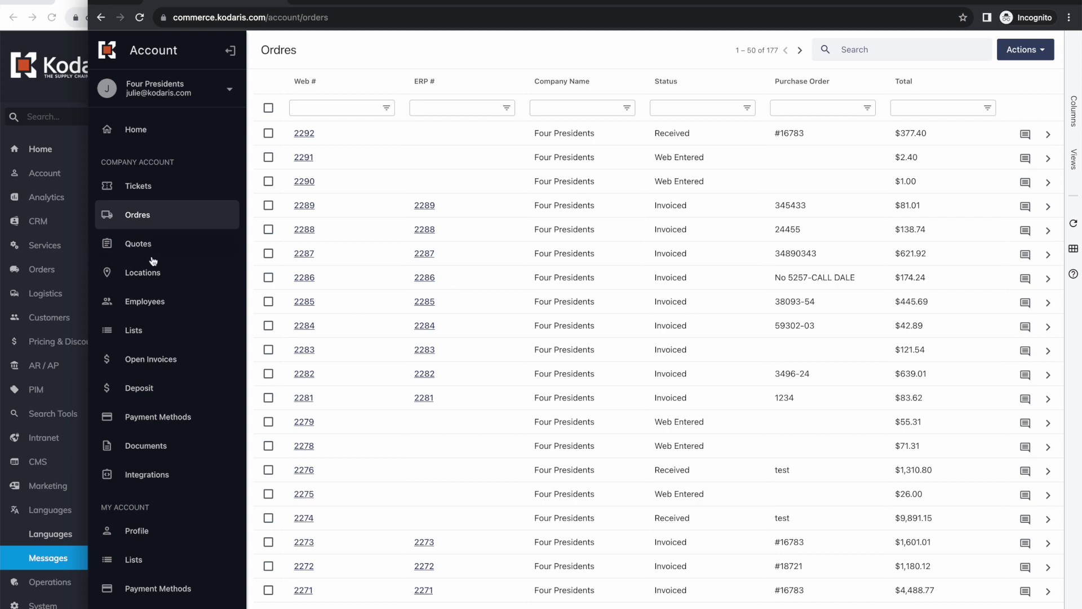
Check the Messages grid window, then return to the translated Ordres page.
left_click(25, 240)
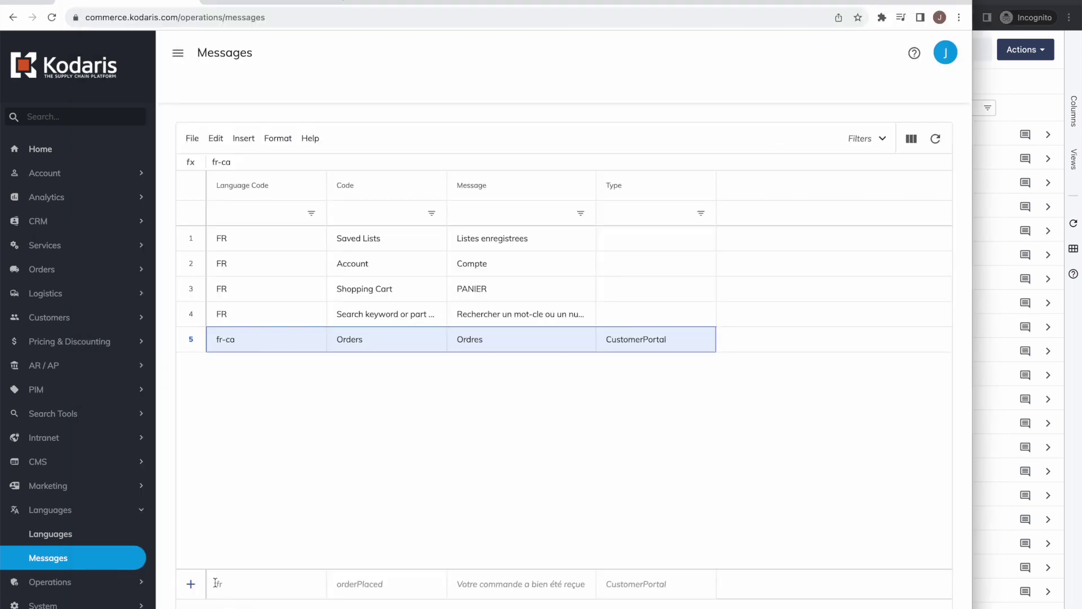
left_click(453, 597)
left_click(984, 461)
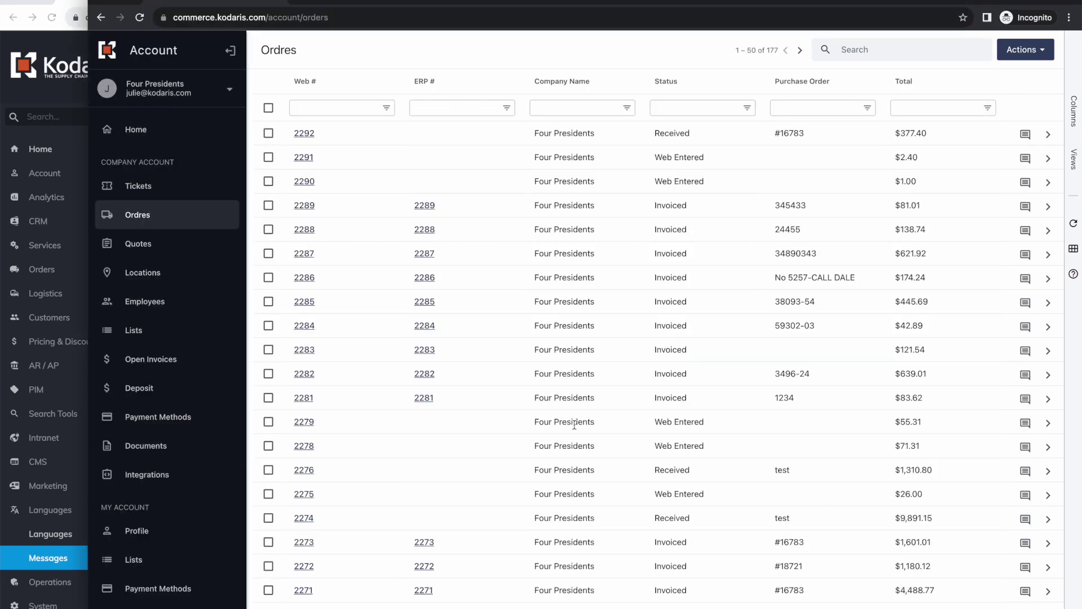